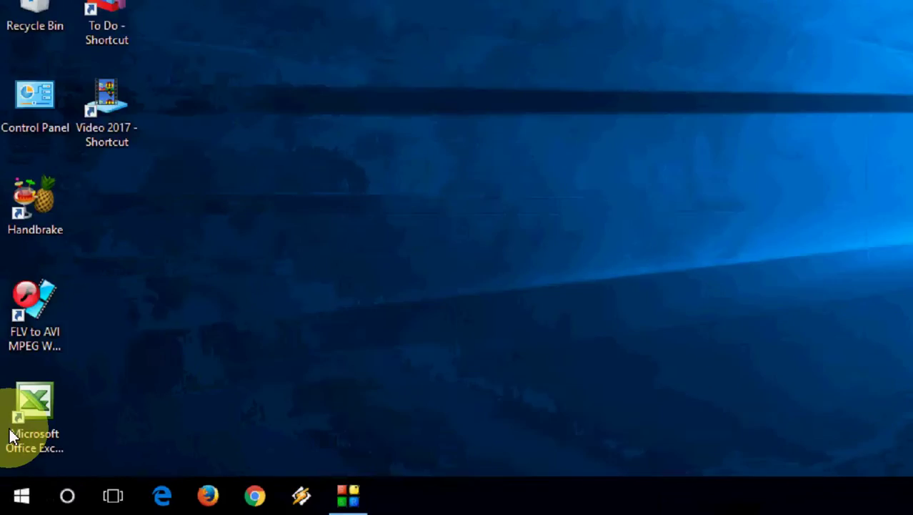
Search Windows for "change date and time" and open the date and time system settings
key("super")
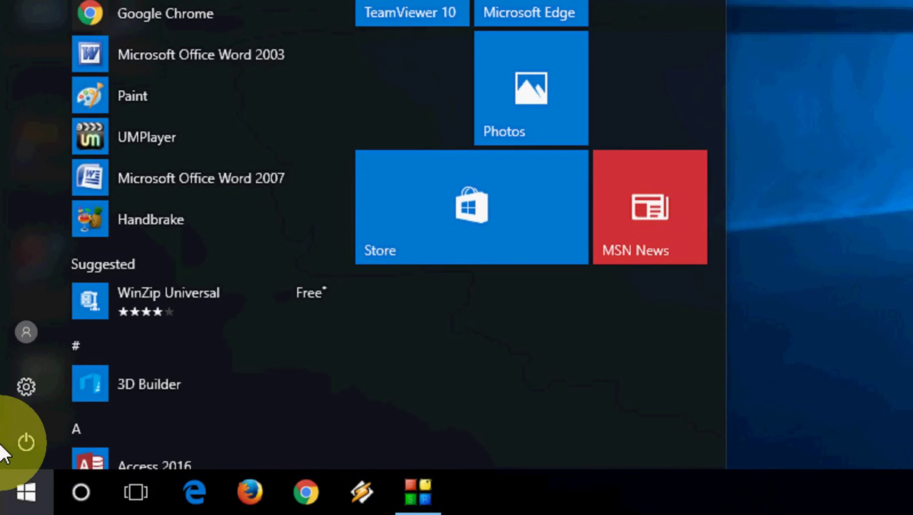
type("change date and time")
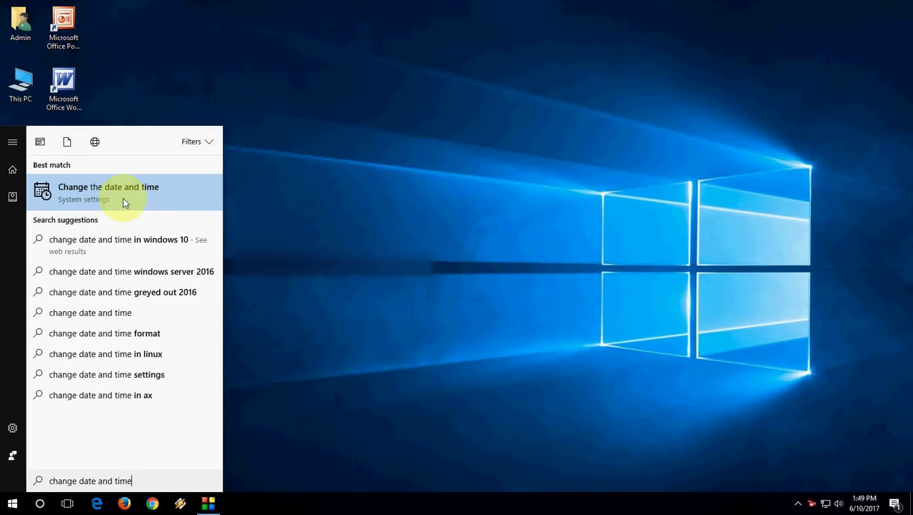
left_click(111, 194)
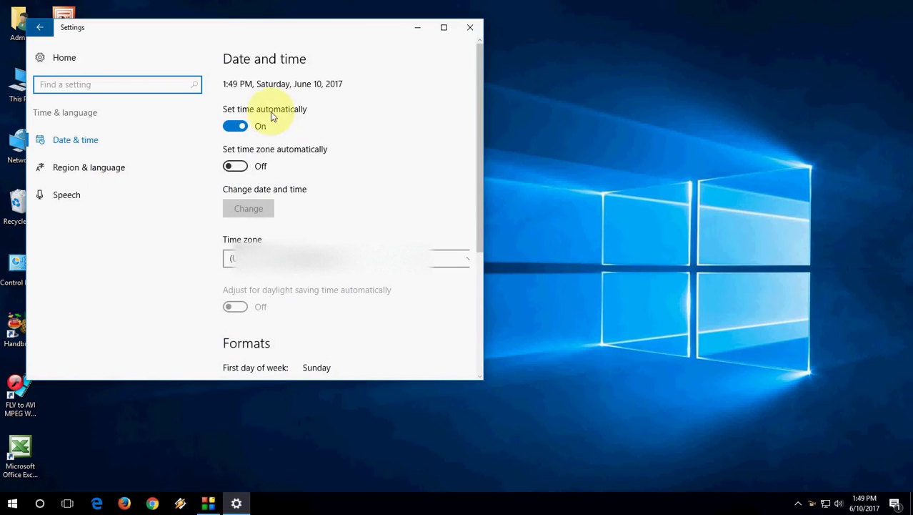
Turn the automatic time setting off and back on, and close the Settings window
left_click(227, 126)
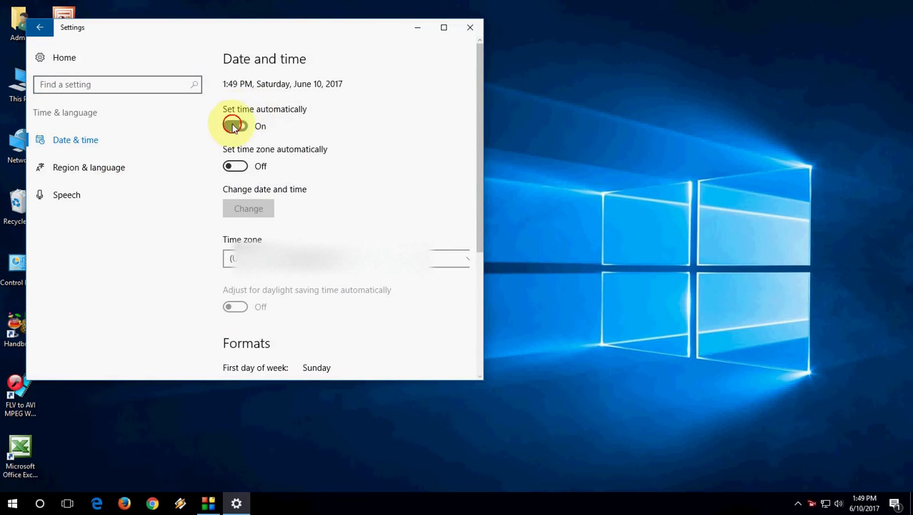
left_click(235, 128)
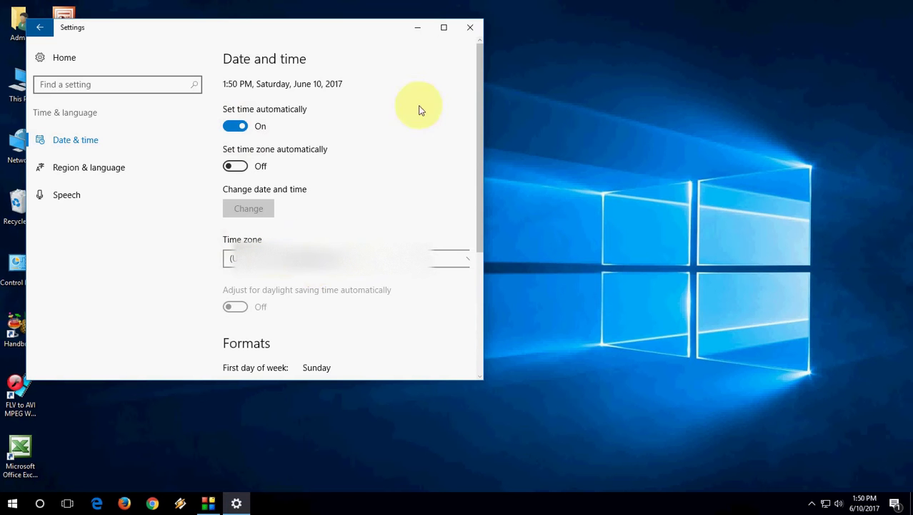
left_click(469, 29)
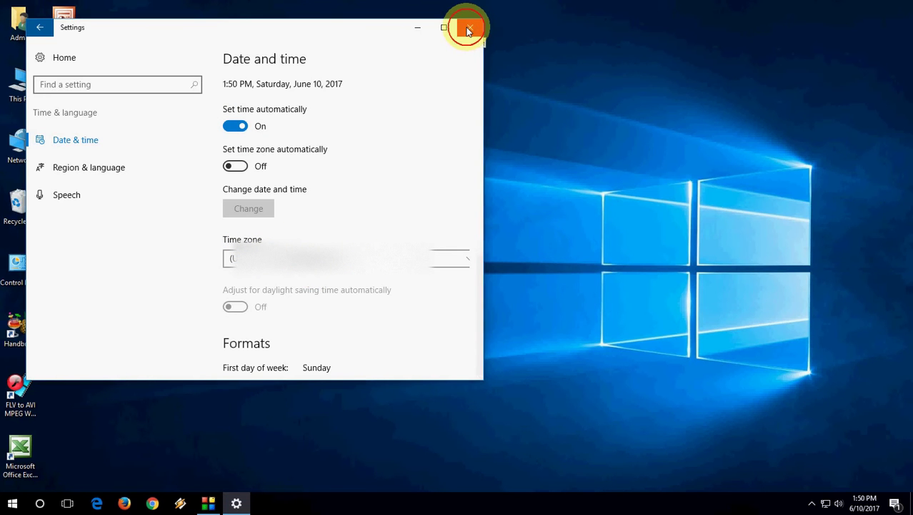
right_click(286, 83)
left_click(298, 116)
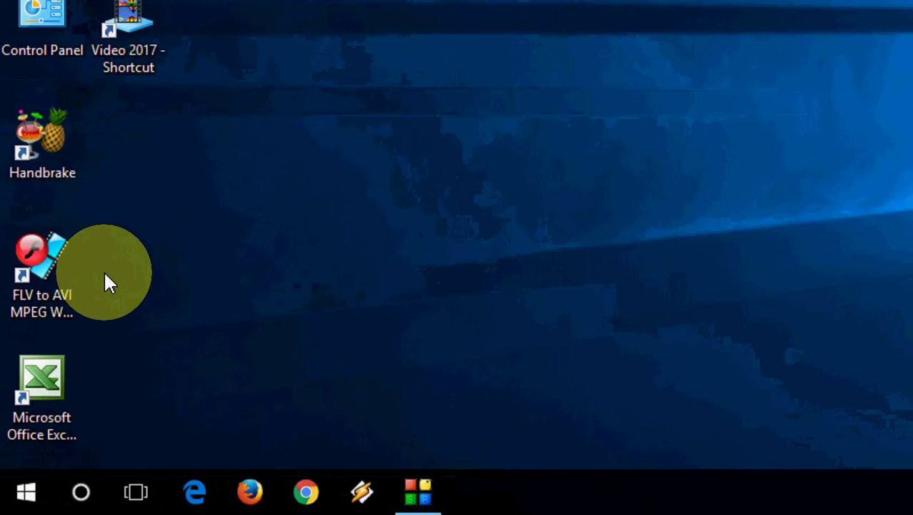
Search Windows for "services" and open the Services desktop app
key("super")
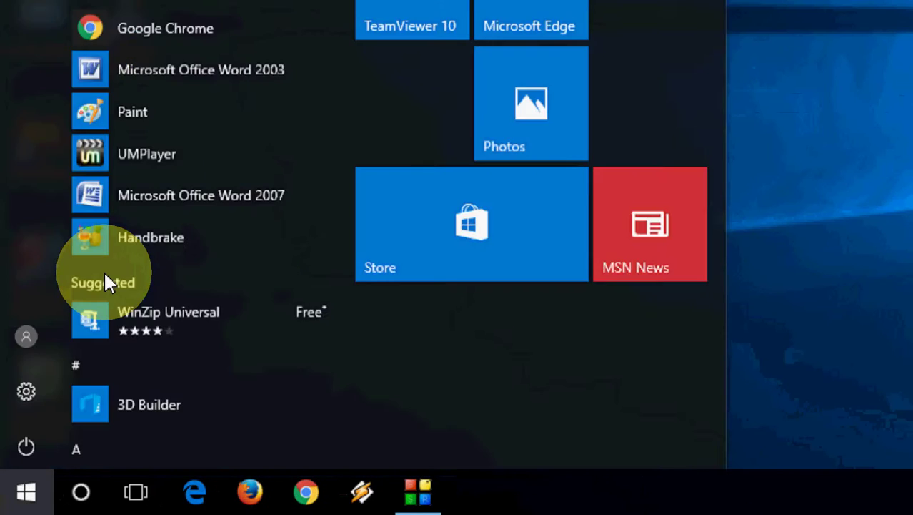
type("services")
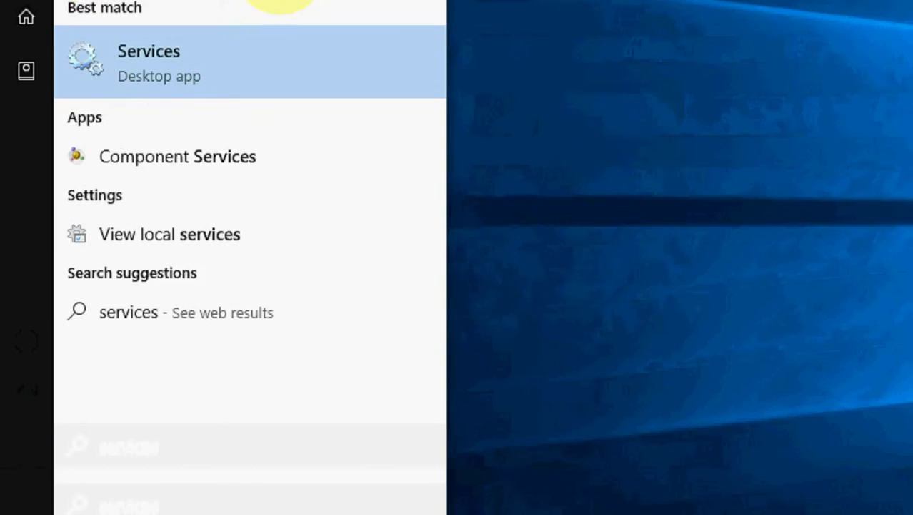
left_click(236, 77)
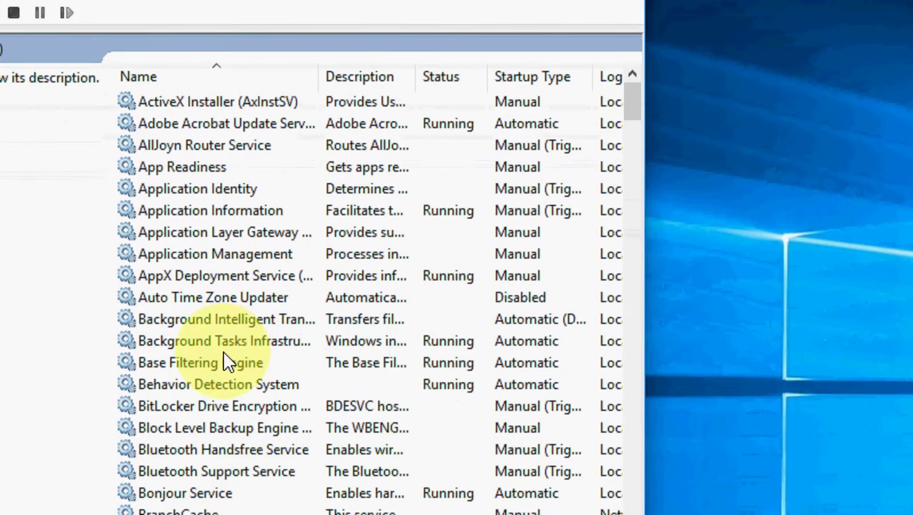
Find the Windows Time service in the services list and open its properties
left_click(158, 428)
key("w")
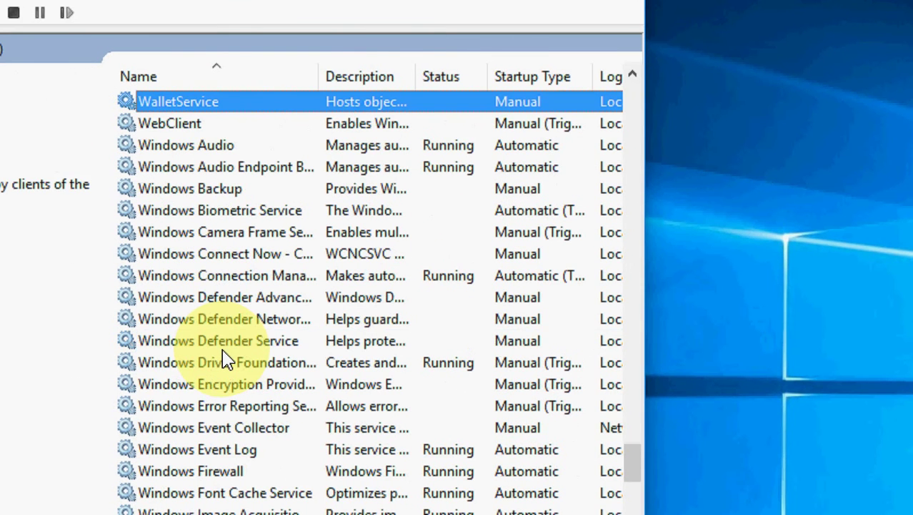
key("Down")
key("Down")
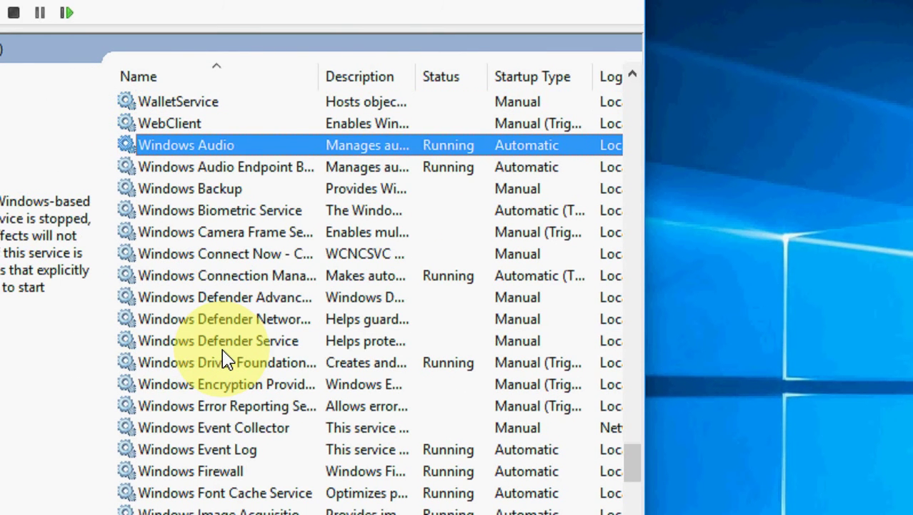
scroll(256, 296, "down", 2)
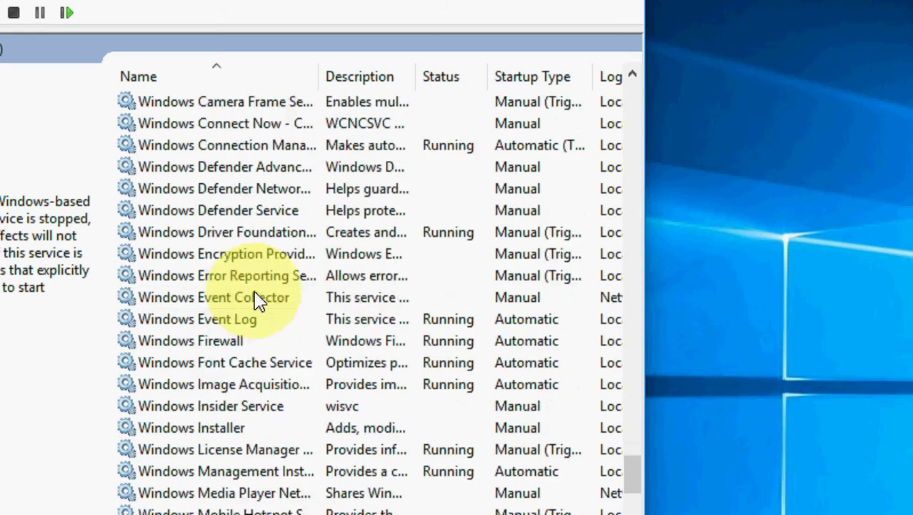
scroll(255, 299, "down", 3)
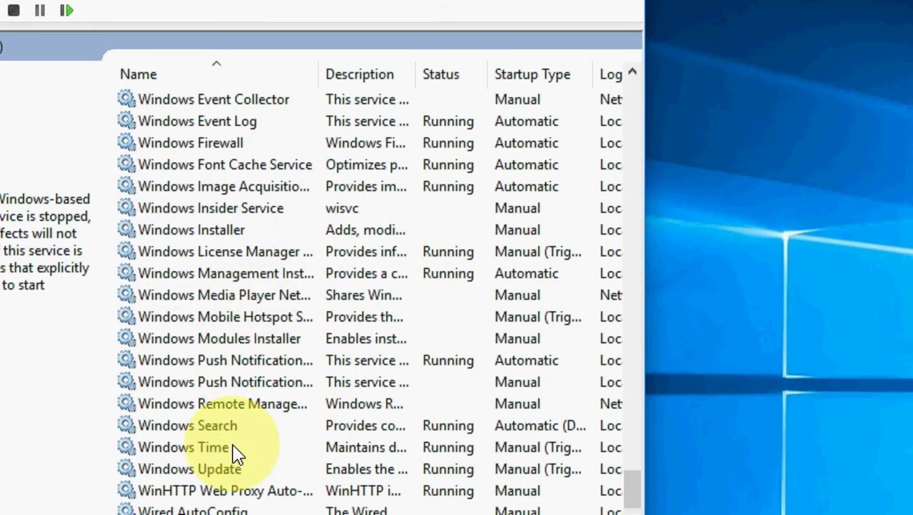
scroll(236, 450, "down", 1)
double_click(187, 421)
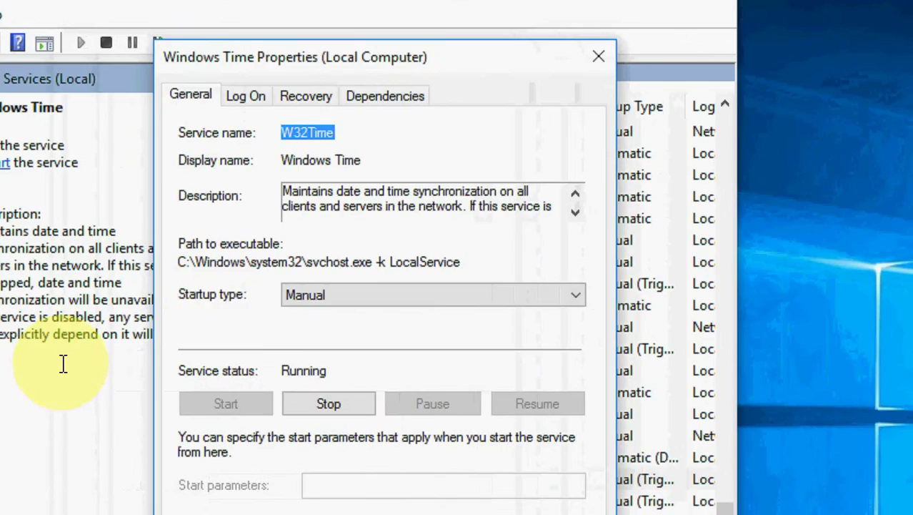
Set the Windows Time service's startup type to Automatic and return to the desktop
left_click(355, 300)
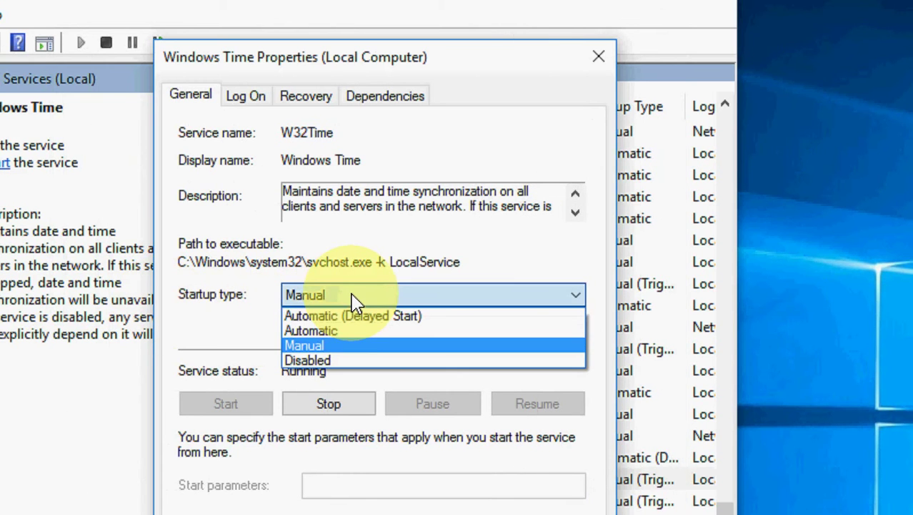
left_click(333, 332)
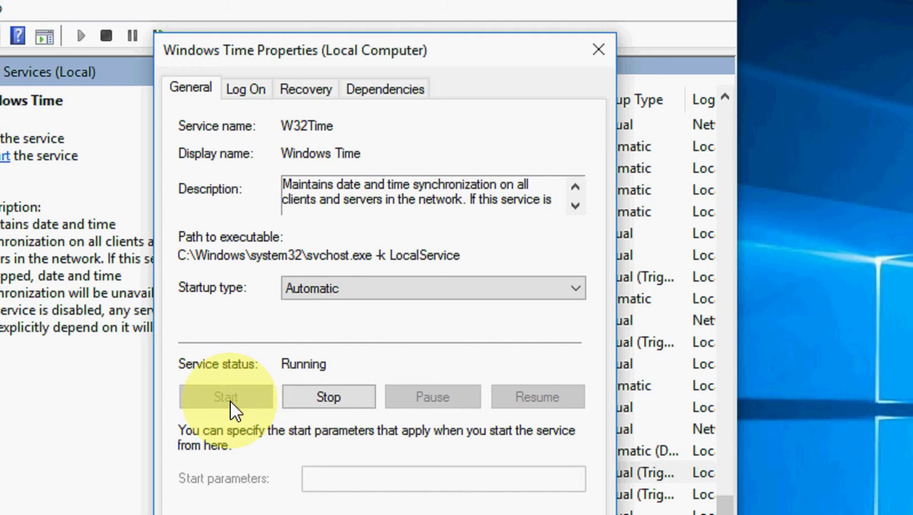
key("Escape")
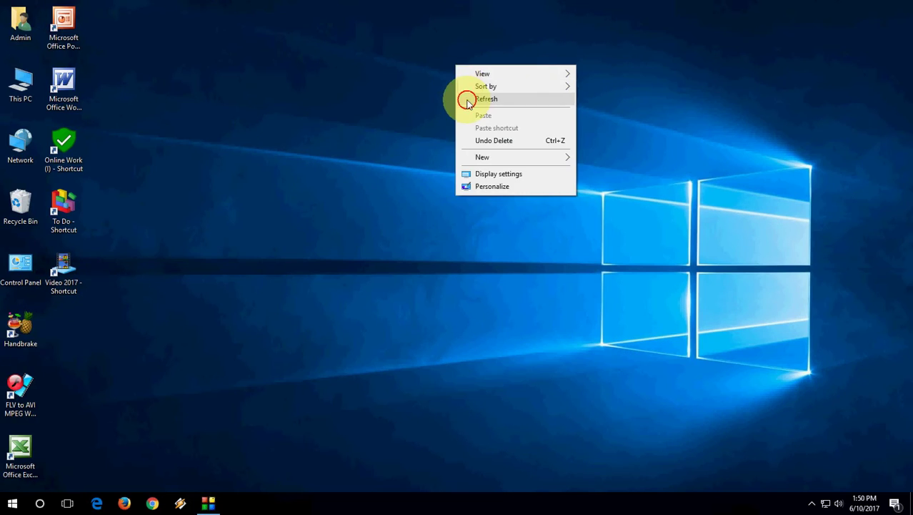
left_click(466, 99)
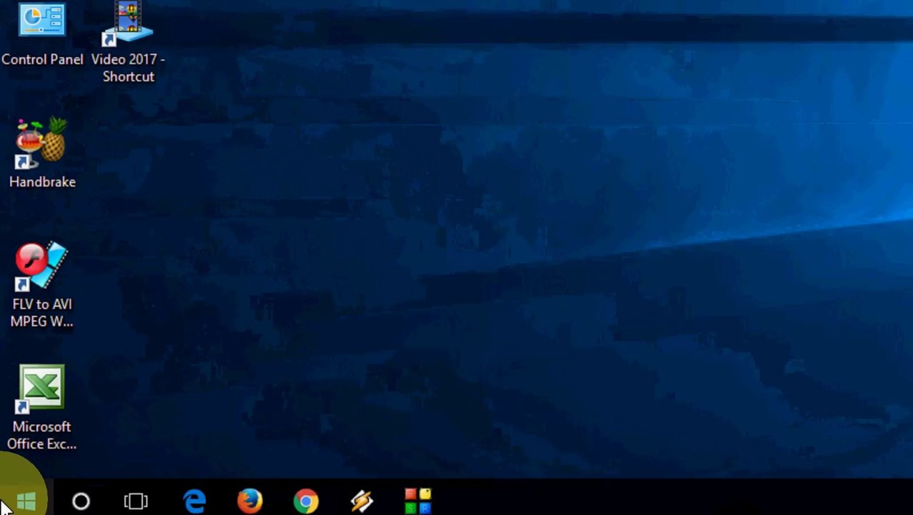
Search Windows for "date and time" and open the Internet time settings of the Date and Time dialog for editing
left_click(4, 500)
type("date")
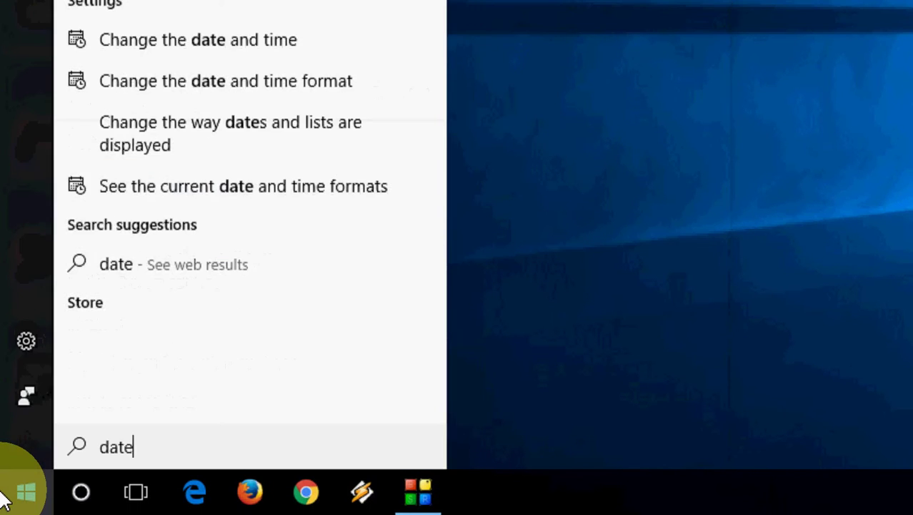
type(" and time")
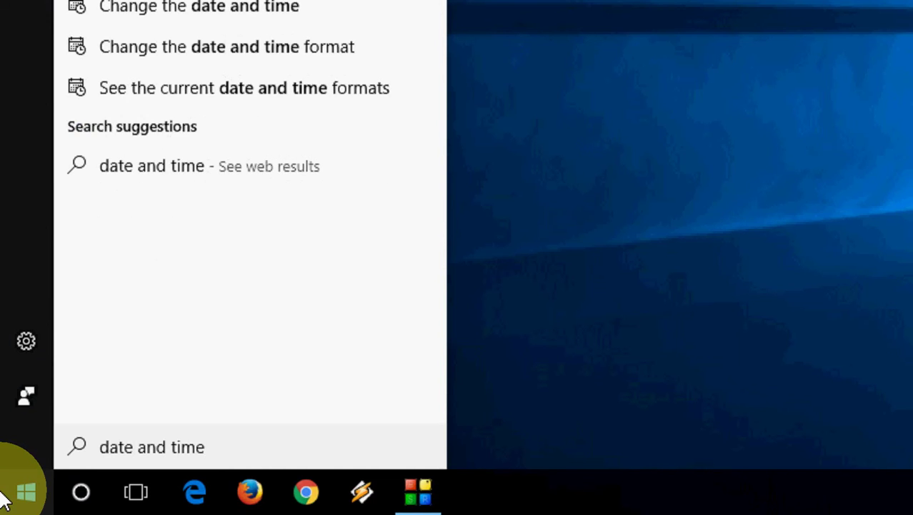
left_click(161, 53)
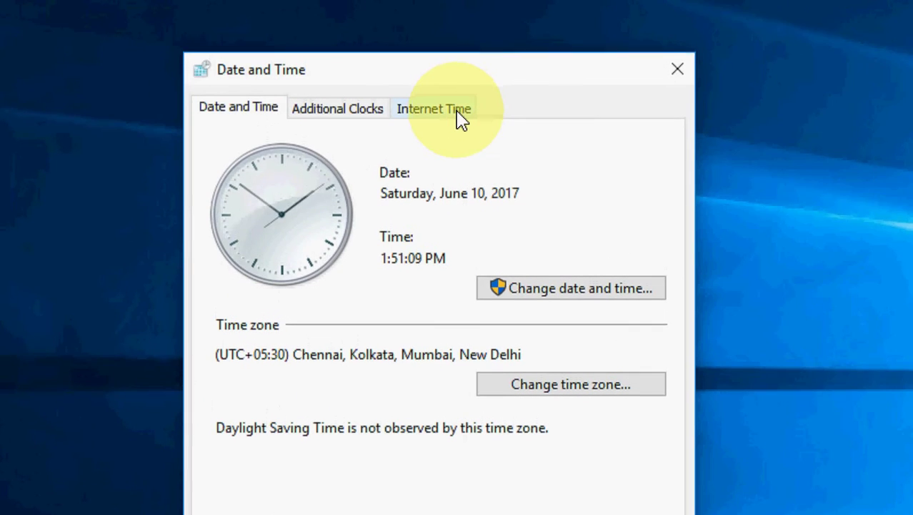
left_click(457, 122)
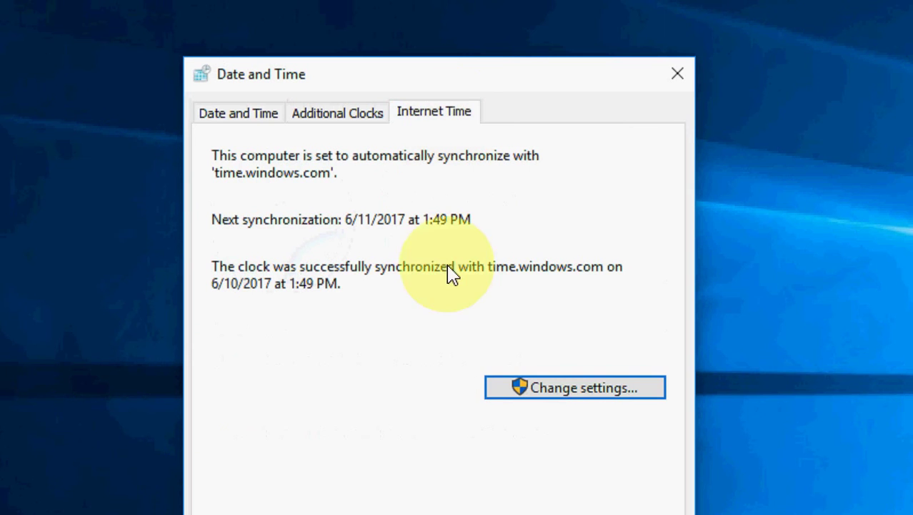
left_click(604, 393)
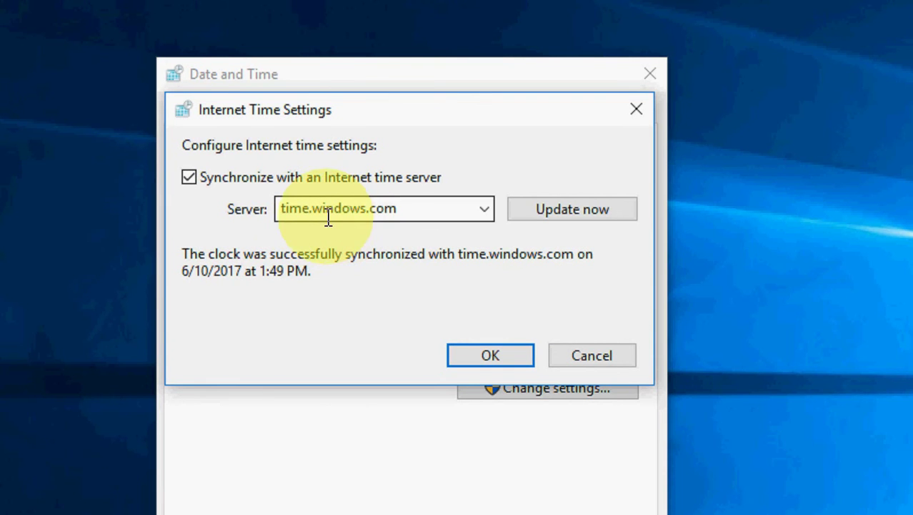
Choose time.windows.com as the Internet time server and return to the desktop
left_click(485, 211)
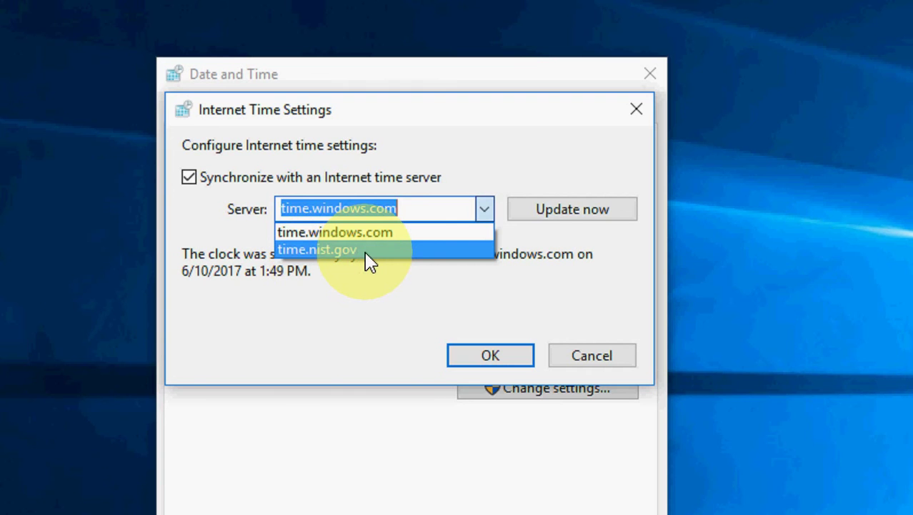
left_click(372, 233)
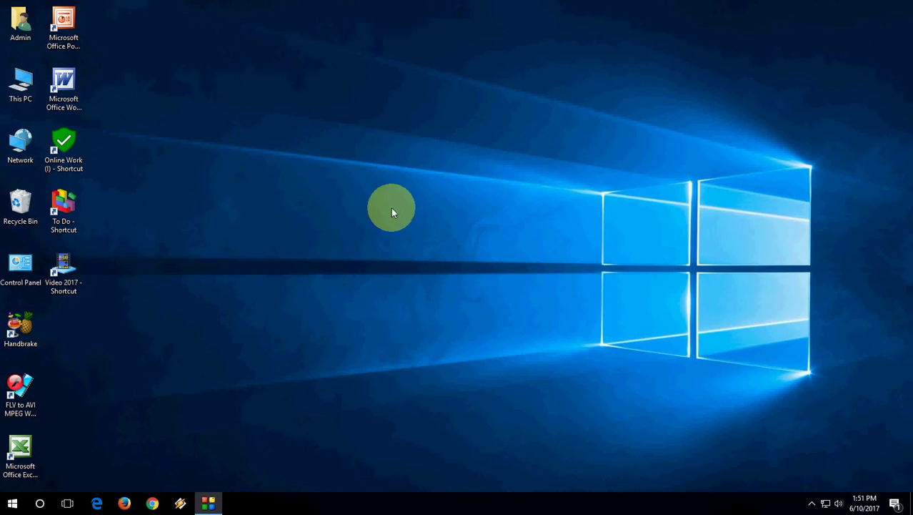
right_click(390, 208)
left_click(388, 212)
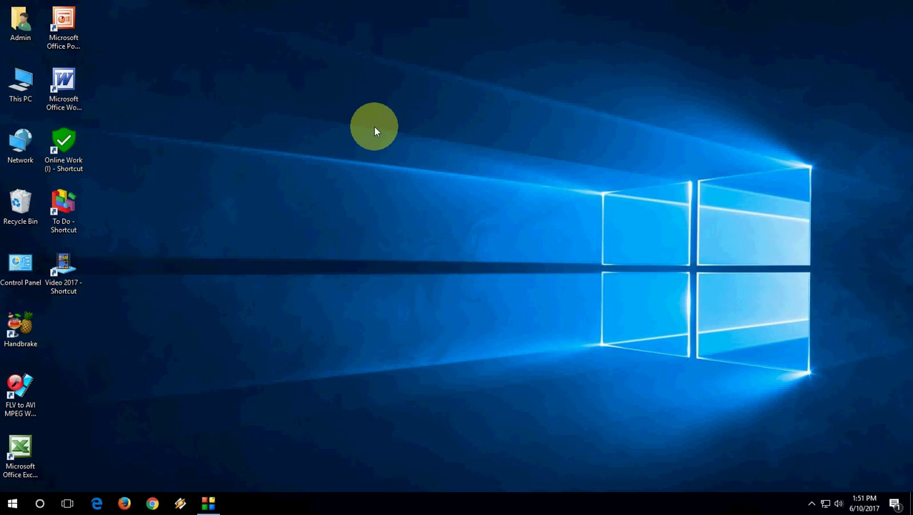
Open Command Prompt as administrator and enter the command "regsvr32 w3time.dll"
right_click(12, 506)
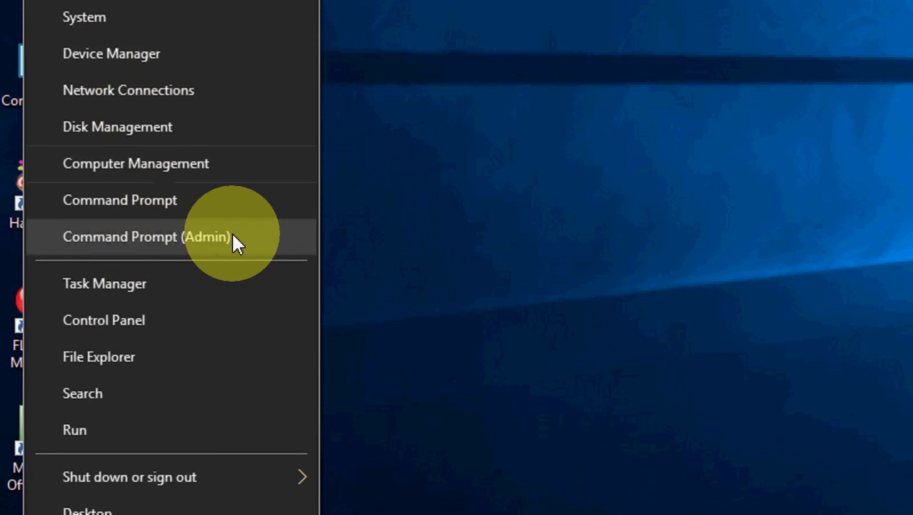
left_click(234, 241)
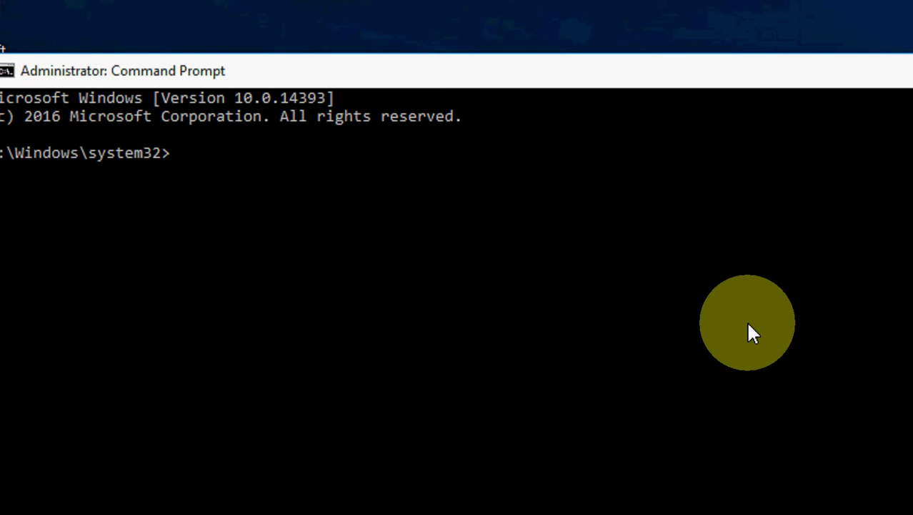
type("regsvr32 ")
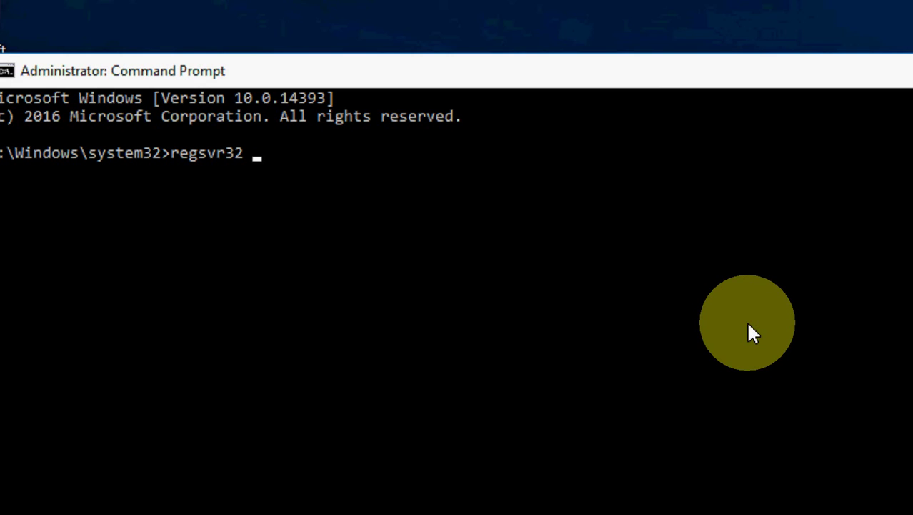
type("w3time")
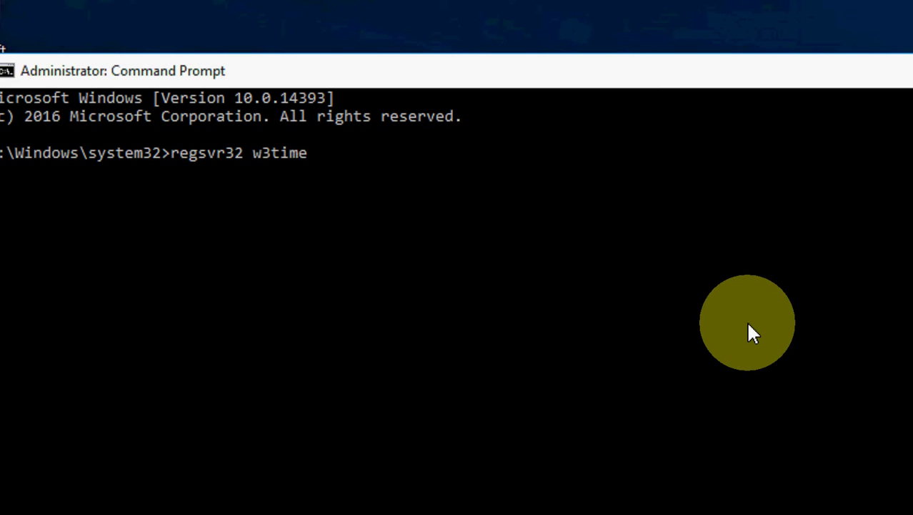
type(".dll")
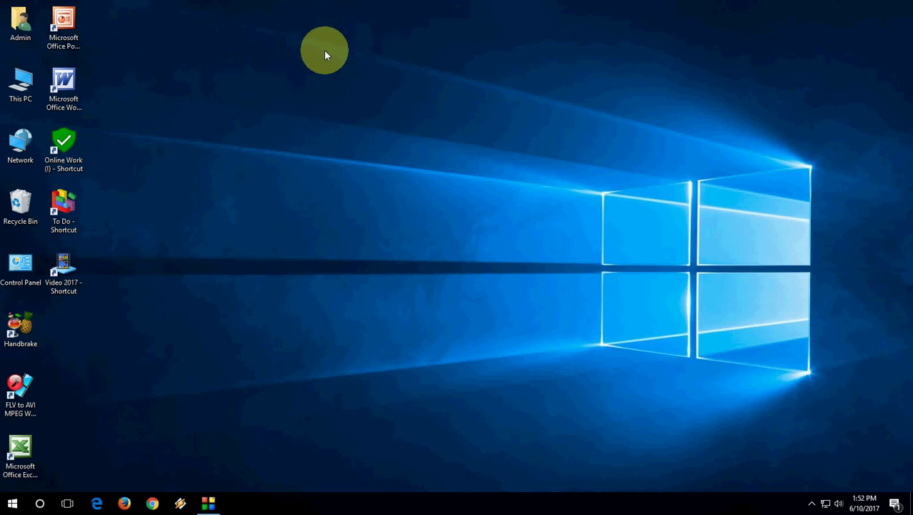
right_click(322, 53)
left_click(295, 97)
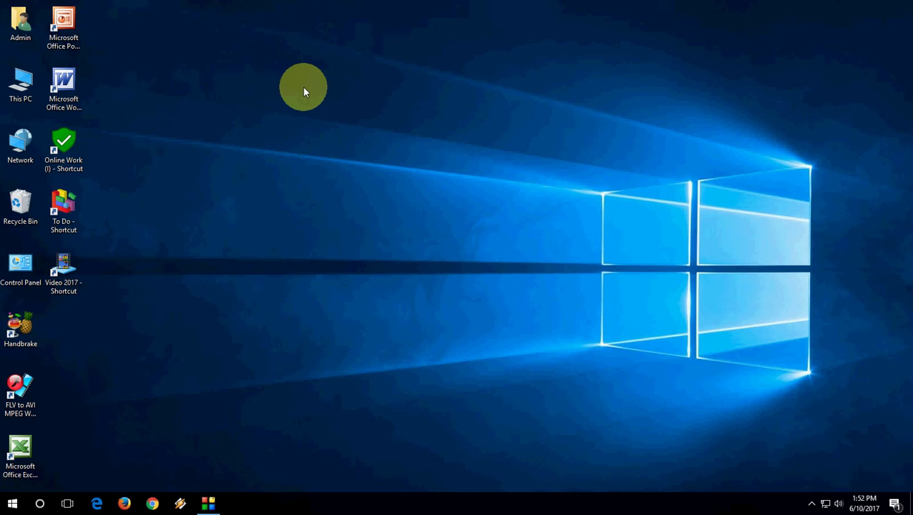
right_click(303, 87)
left_click(323, 123)
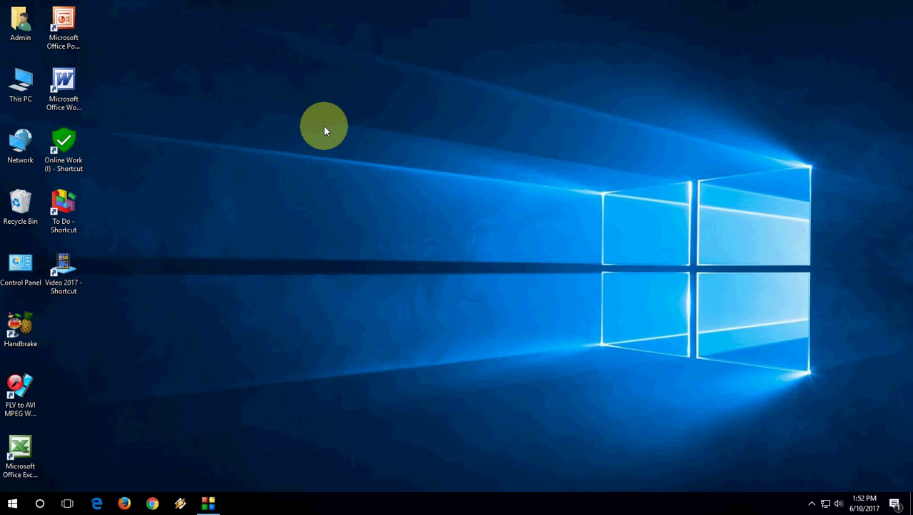
right_click(323, 125)
left_click(349, 161)
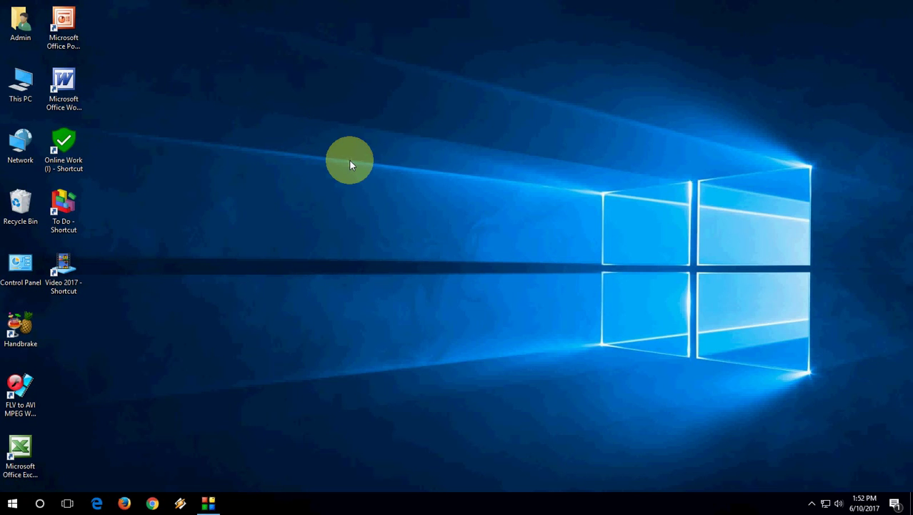